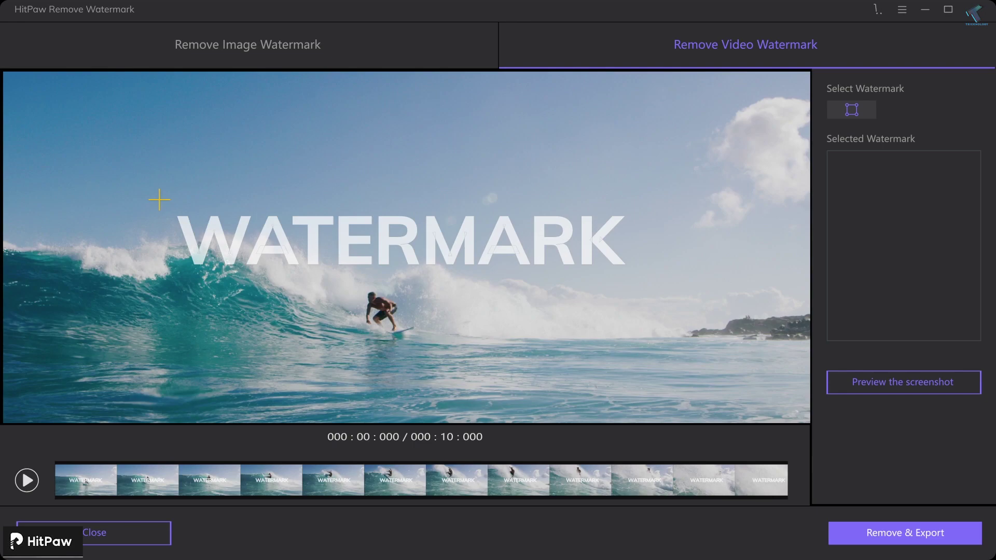
# Step: Box the WATERMARK text on the surfing video and remove it with Remove & Export
pyautogui.moveTo(159, 200); pyautogui.dragTo(642, 280)
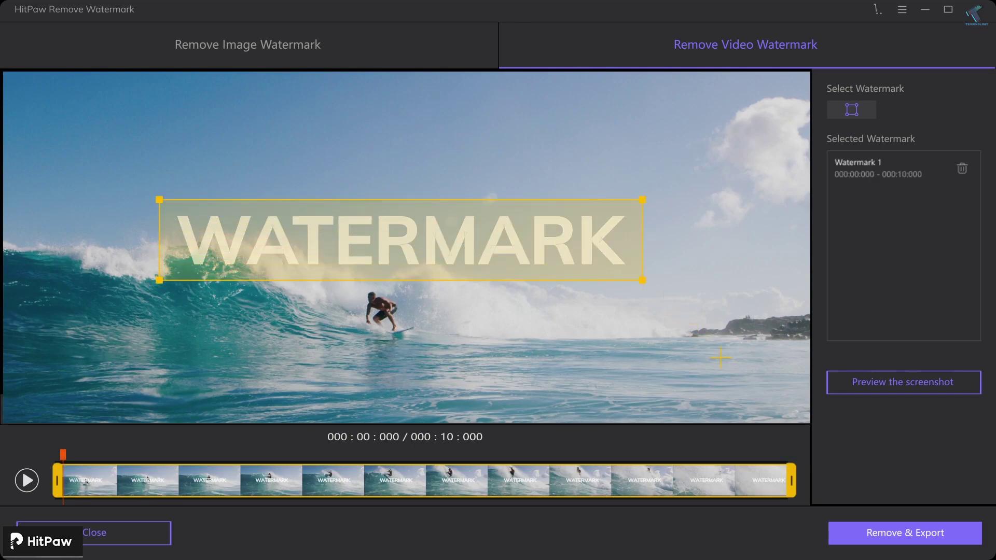
pyautogui.click(889, 529)
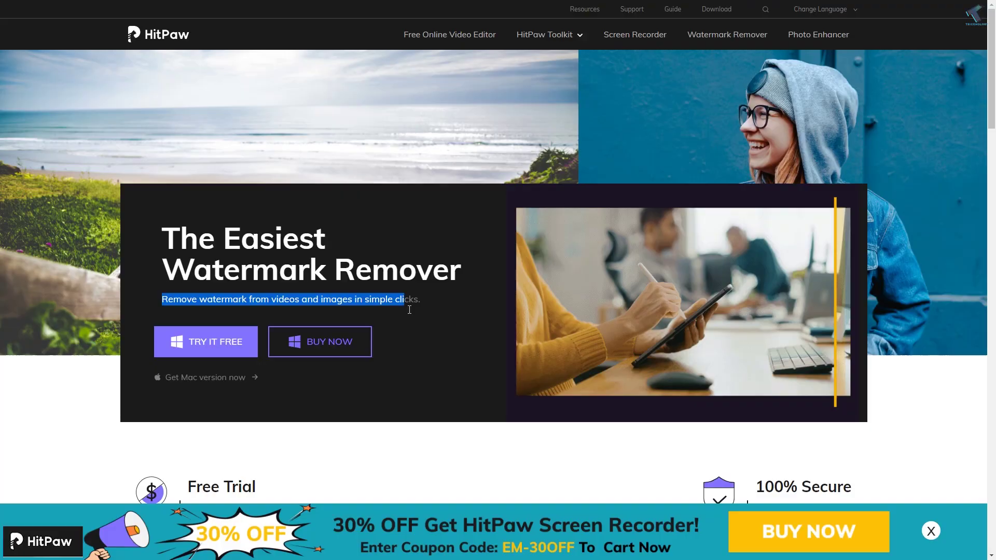
pyautogui.moveTo(424, 303); pyautogui.dragTo(157, 304)
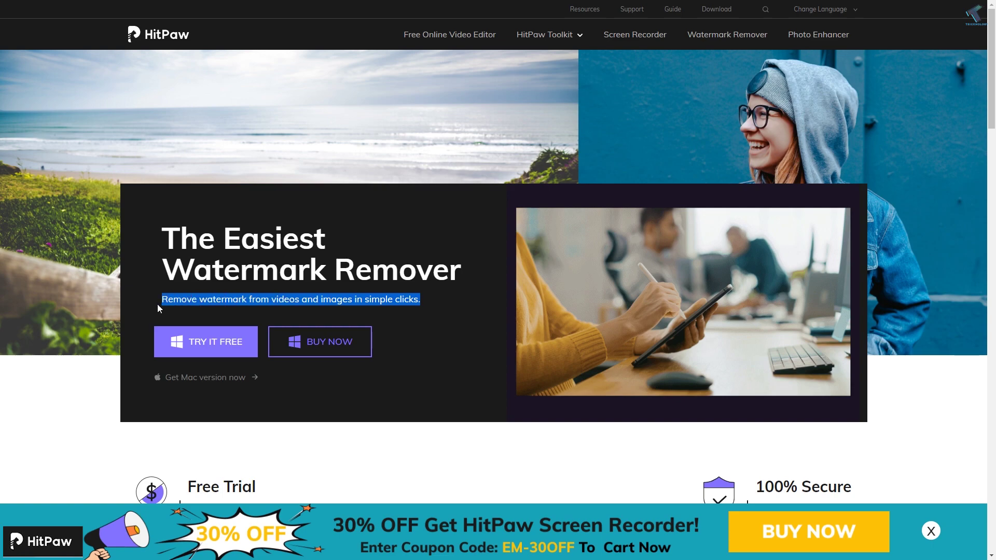
pyautogui.click(158, 304)
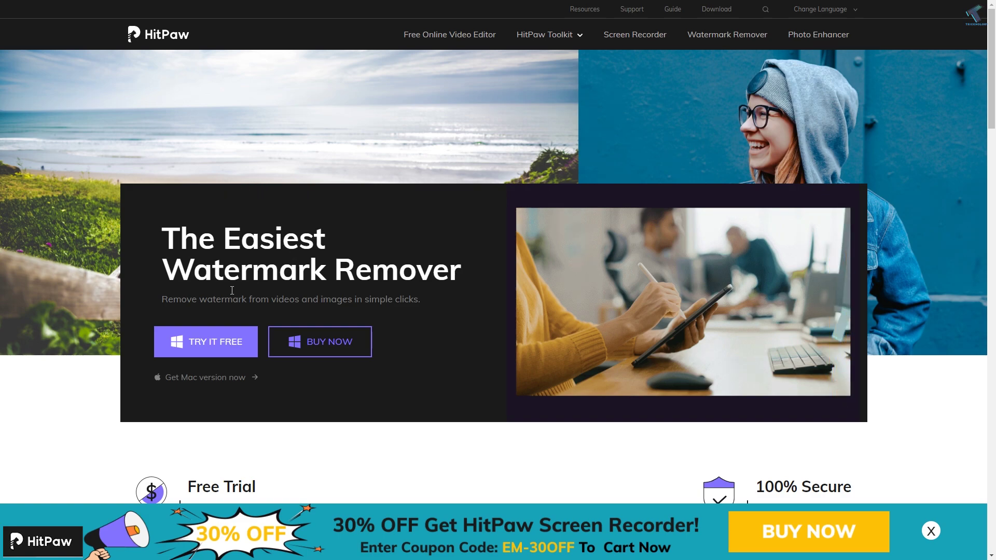
pyautogui.scroll(-1, 192, 299)
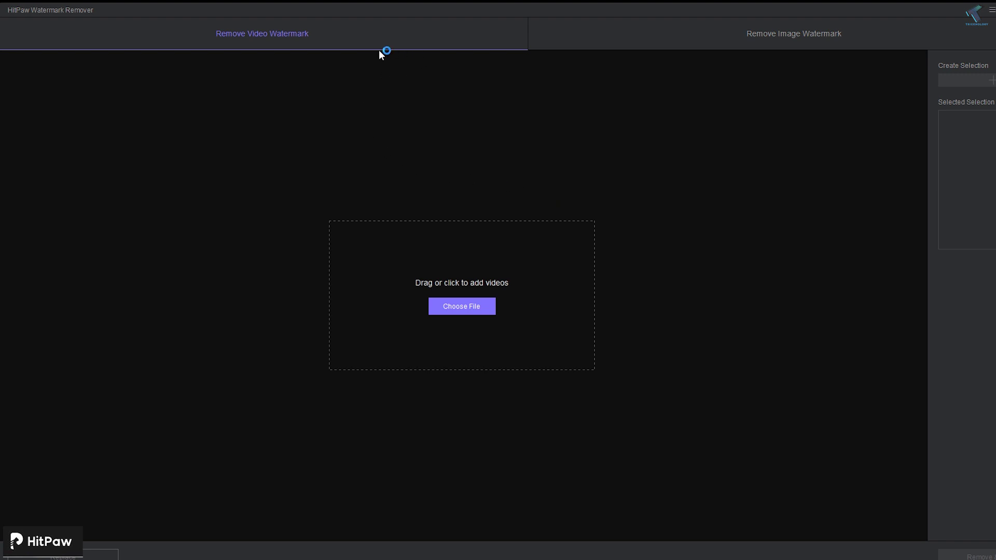
pyautogui.click(749, 36)
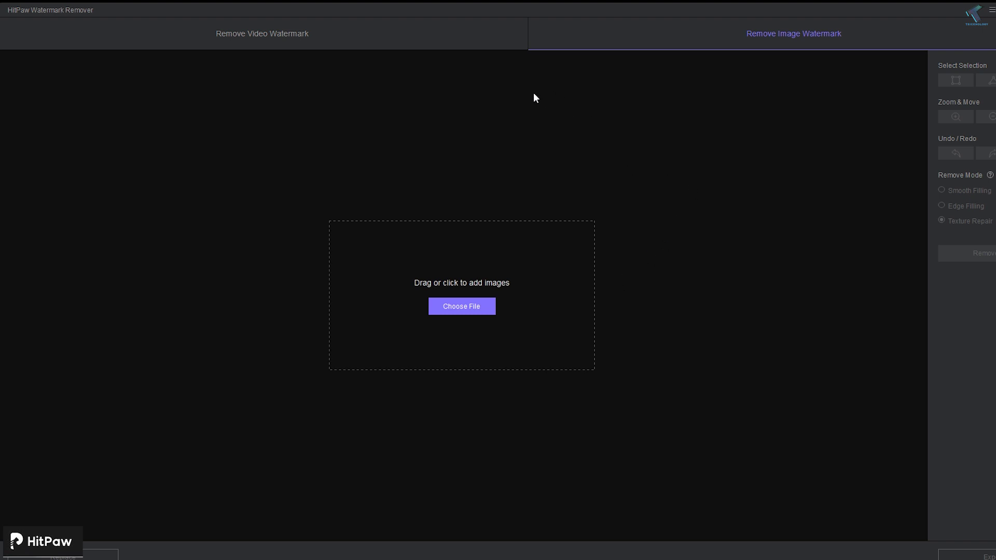
pyautogui.click(444, 42)
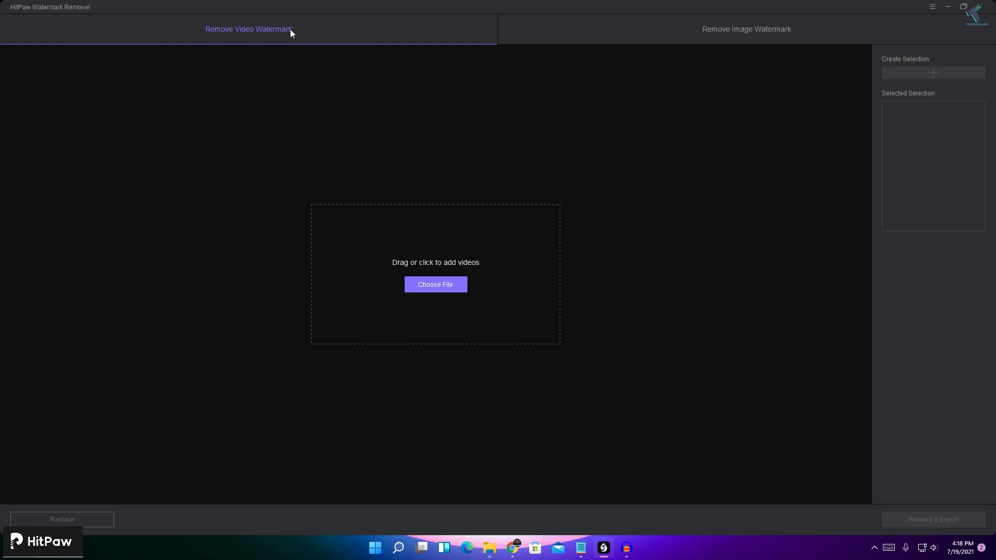
# Step: Load the Windows 11 hidden-files video and fit Selection 1 tightly around its top-right logo
pyautogui.click(443, 289)
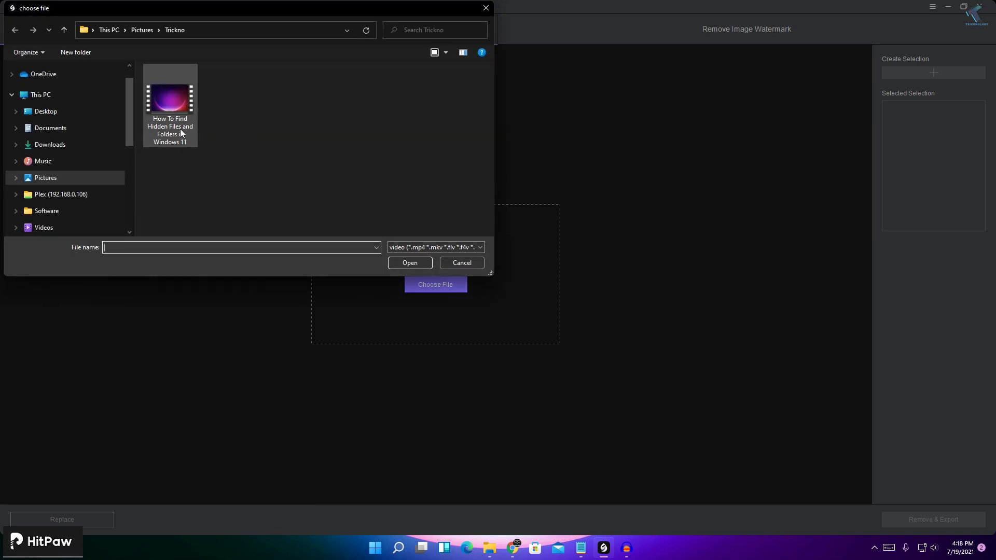
pyautogui.click(179, 108)
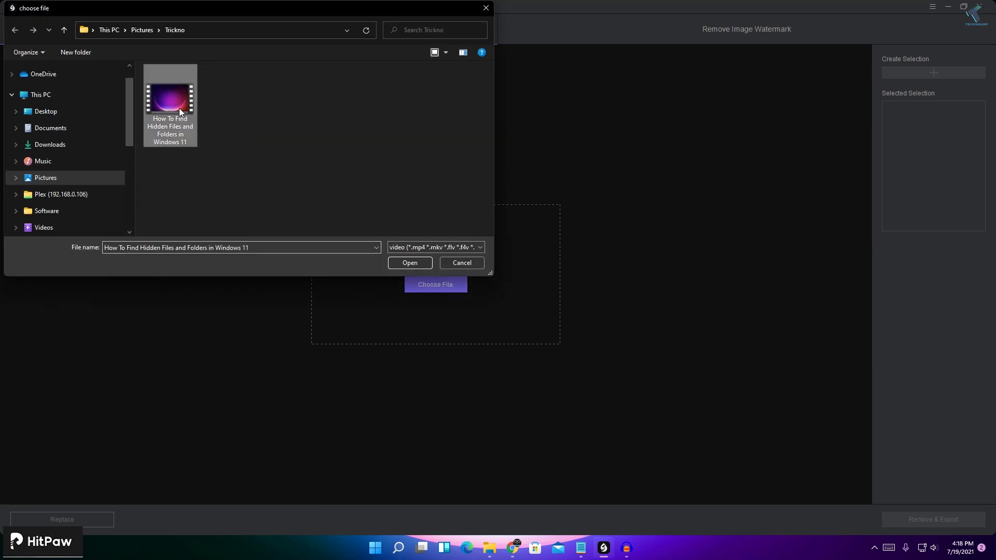
pyautogui.click(408, 264)
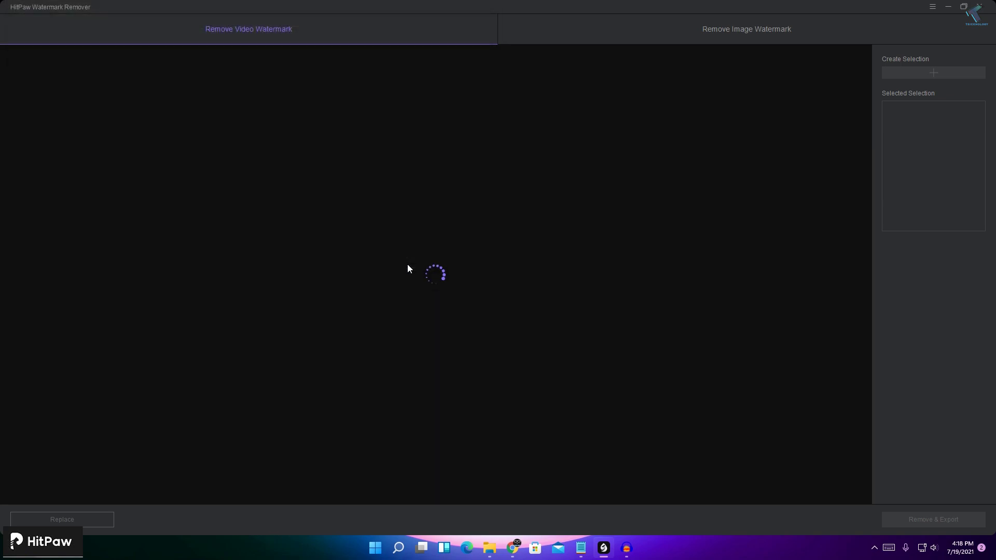
pyautogui.moveTo(451, 233); pyautogui.dragTo(723, 80)
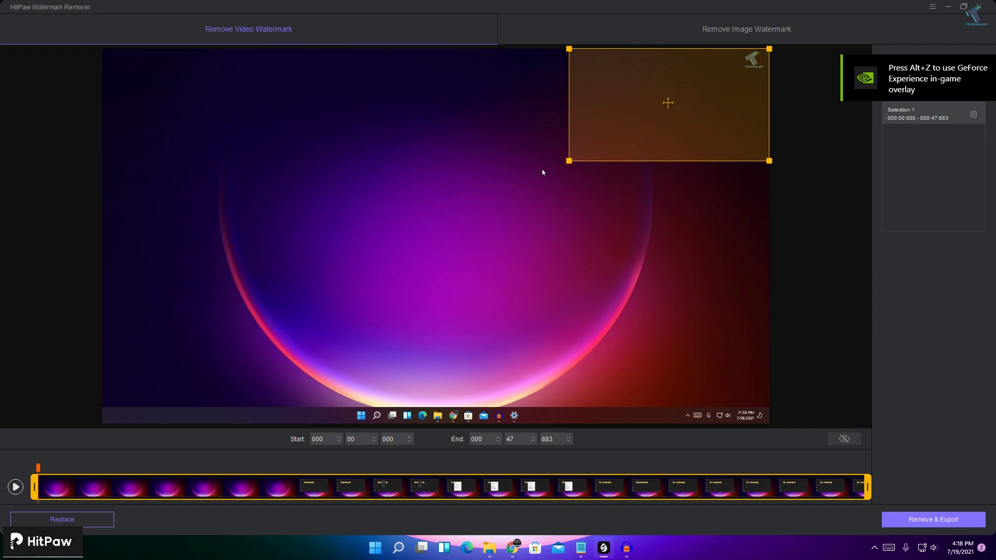
pyautogui.moveTo(574, 166); pyautogui.dragTo(744, 77)
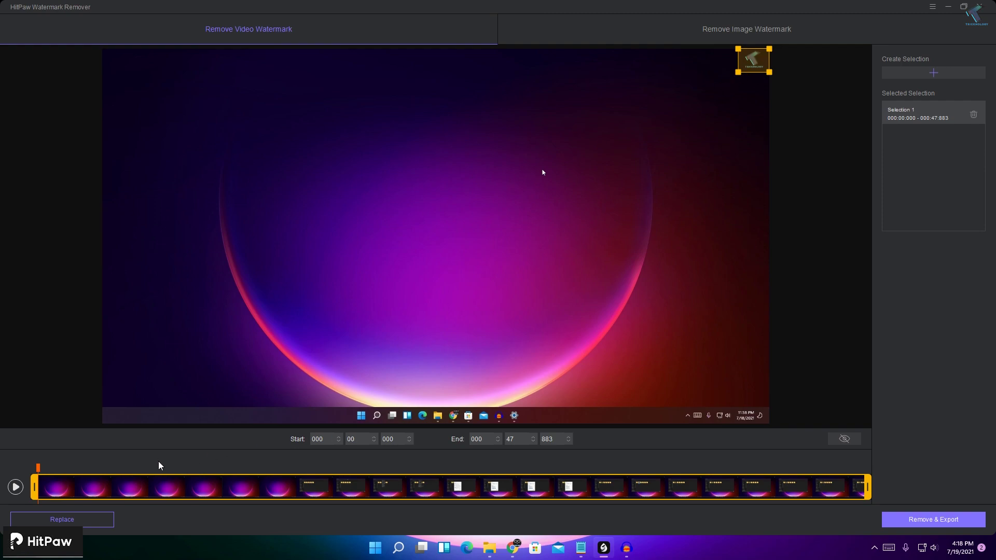
pyautogui.click(22, 491)
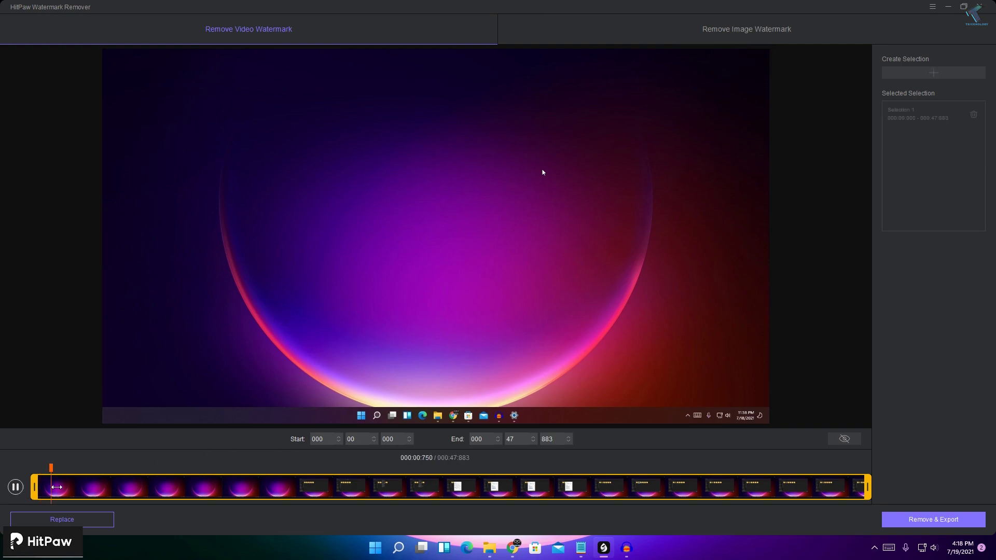
pyautogui.click(16, 486)
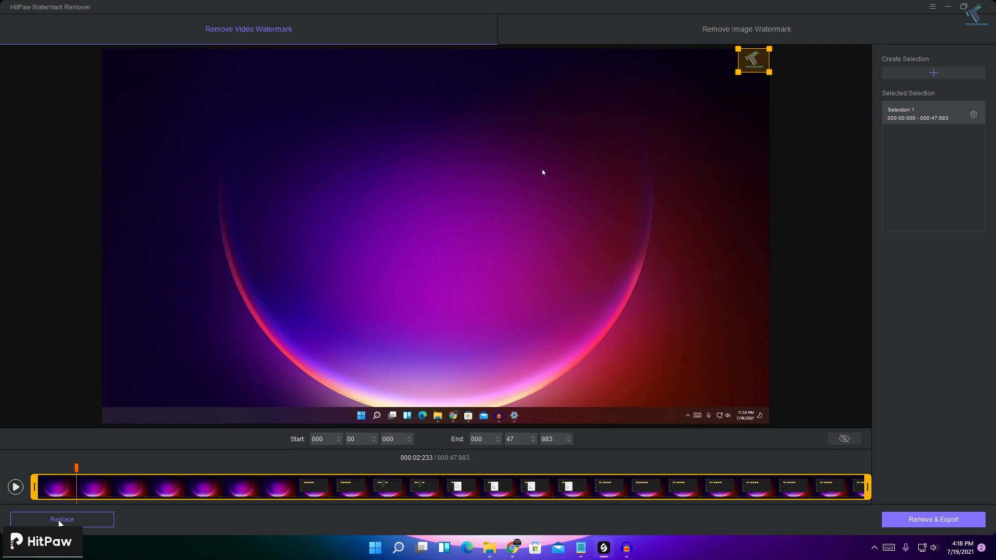
# Step: Export the logo-free video and open its output folder once export completes
pyautogui.click(940, 529)
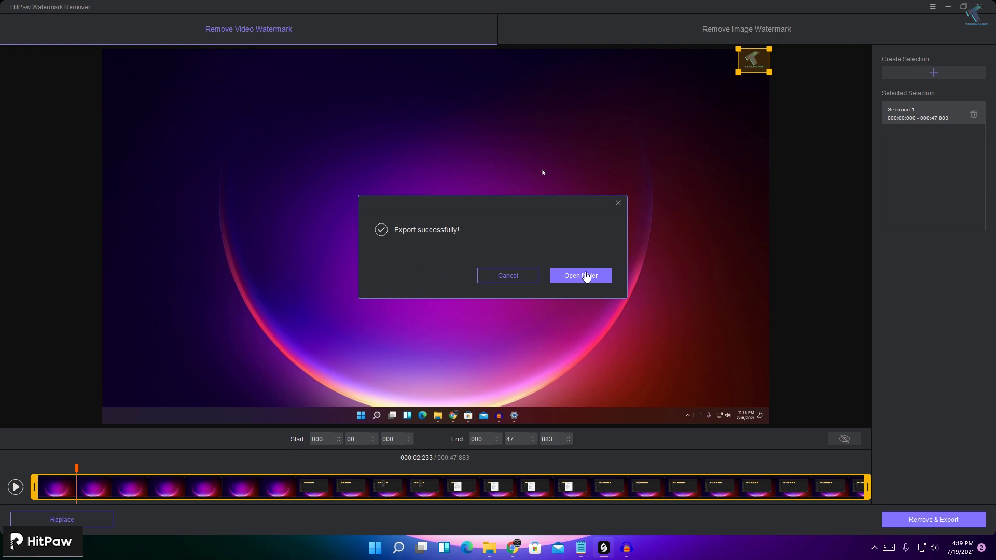
pyautogui.click(588, 279)
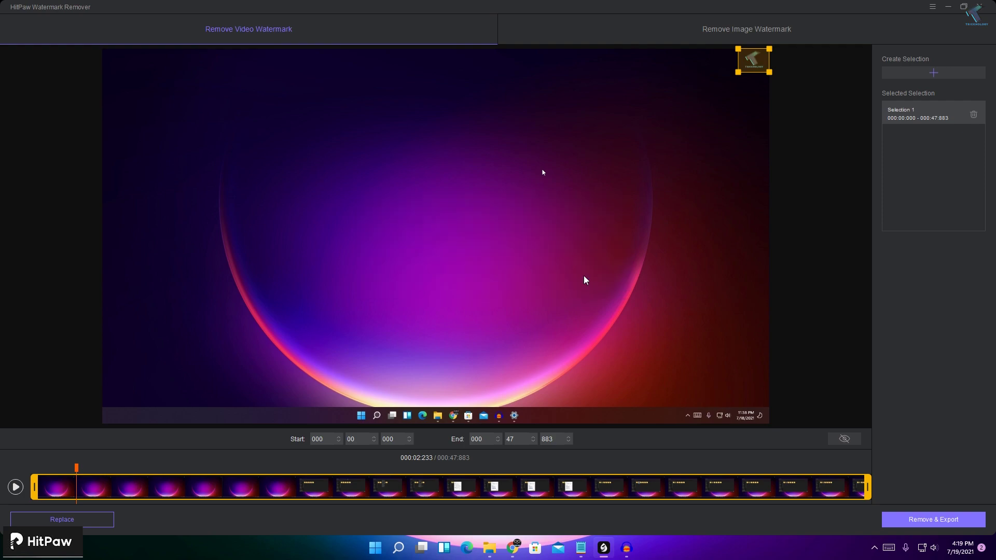
# Step: Play the exported logo-free video in Media Player at full screen
pyautogui.click(508, 226)
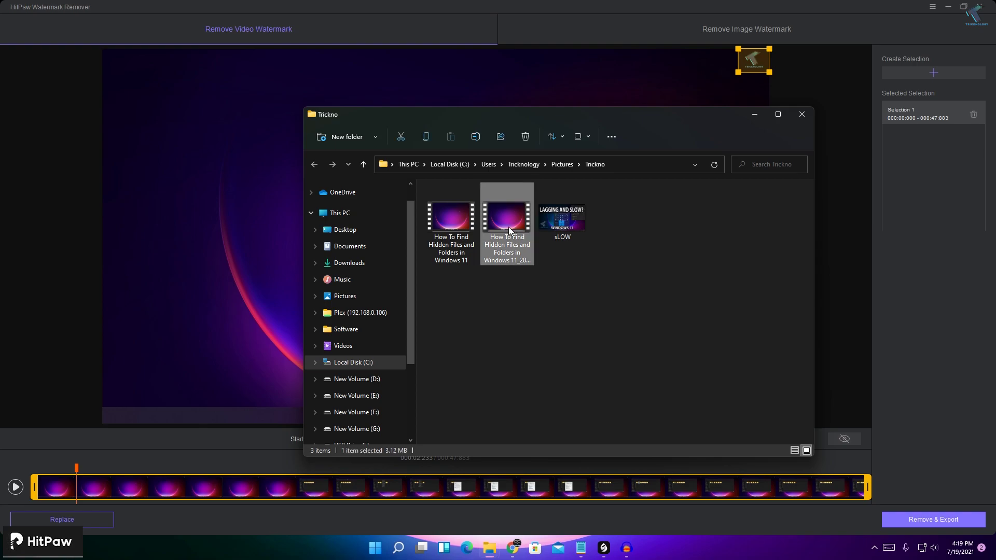
pyautogui.doubleClick(512, 223)
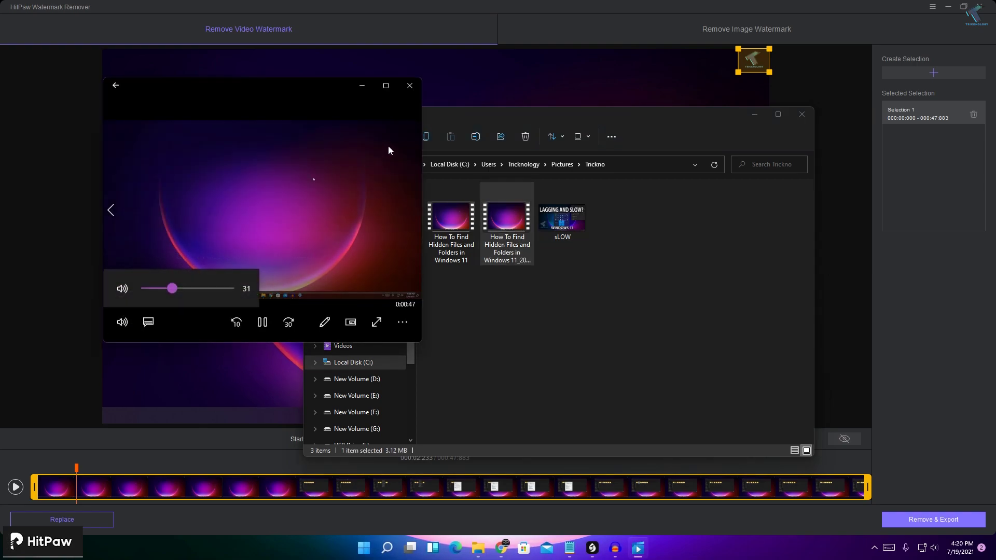
pyautogui.doubleClick(349, 241)
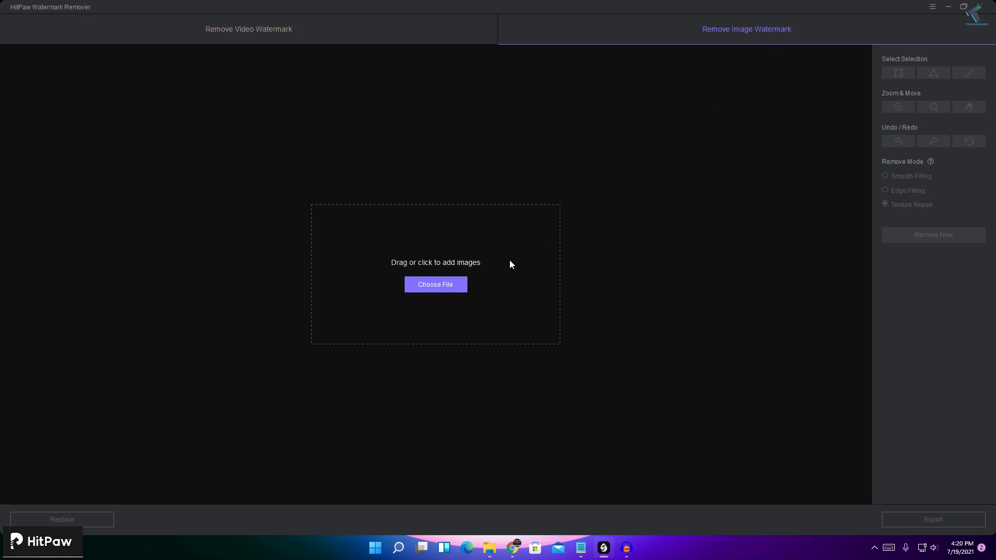
# Step: Open the sLOW thumbnail image in the image watermark workspace
pyautogui.click(440, 286)
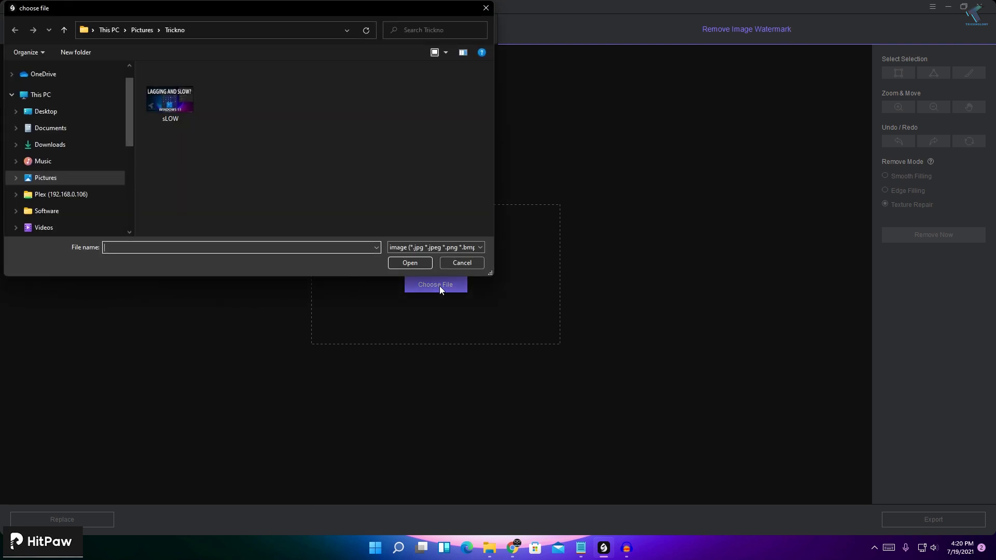
pyautogui.doubleClick(182, 108)
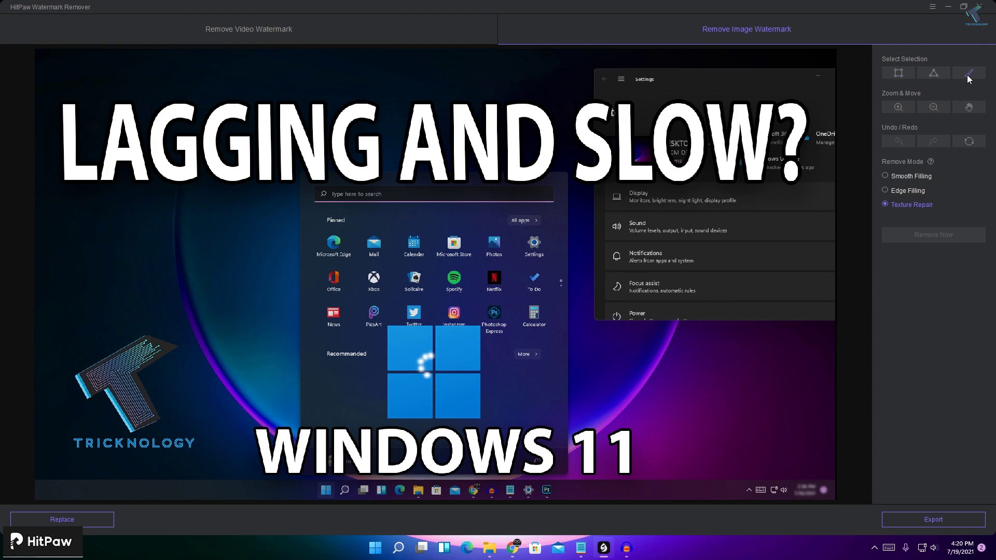
# Step: Brush over the lower-left TRICKNOLOGY logo and erase it using Smooth Filling
pyautogui.click(969, 73)
pyautogui.moveTo(96, 366)
pyautogui.mouseDown()
pyautogui.moveTo(85, 401)
pyautogui.moveTo(171, 345)
pyautogui.moveTo(157, 369)
pyautogui.moveTo(113, 392)
pyautogui.moveTo(150, 385)
pyautogui.moveTo(79, 445)
pyautogui.moveTo(186, 447)
pyautogui.moveTo(119, 454)
pyautogui.moveTo(96, 433)
pyautogui.moveTo(140, 434)
pyautogui.mouseUp()
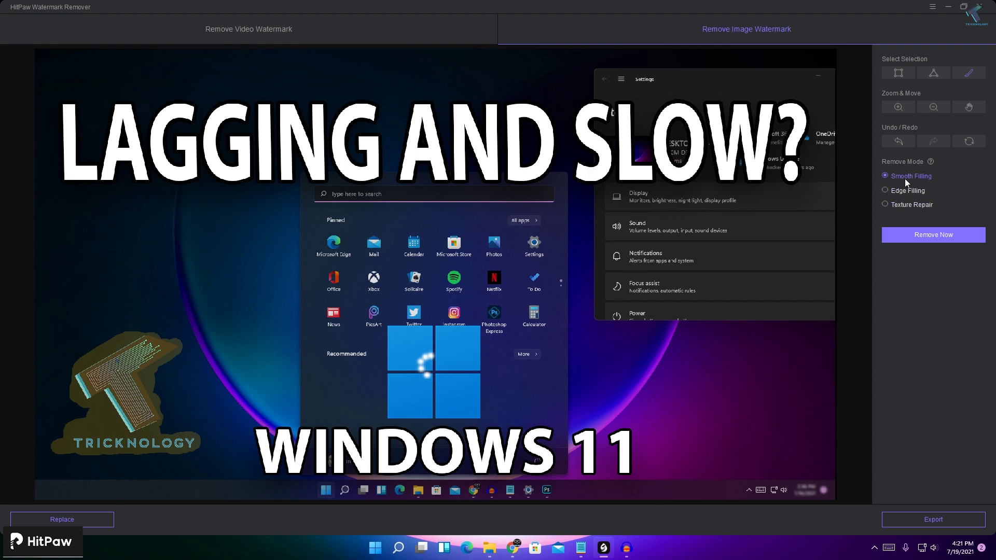
pyautogui.click(908, 206)
pyautogui.click(945, 235)
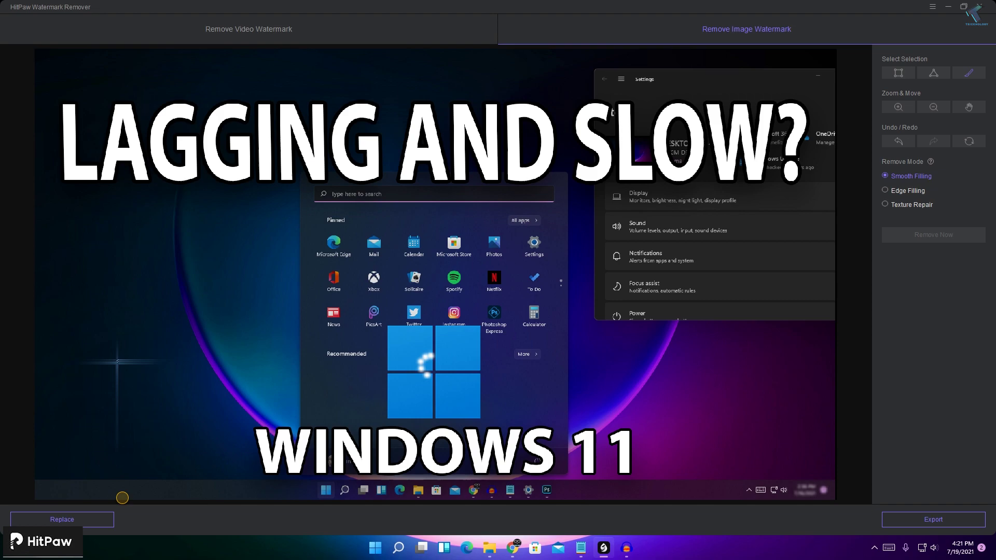
# Step: Paint and remove the leftover sparkle and vertical streak in the lower-left corner
pyautogui.moveTo(131, 354)
pyautogui.mouseDown()
pyautogui.moveTo(122, 445)
pyautogui.moveTo(101, 362)
pyautogui.moveTo(144, 370)
pyautogui.moveTo(102, 372)
pyautogui.moveTo(143, 370)
pyautogui.moveTo(125, 397)
pyautogui.moveTo(124, 445)
pyautogui.mouseUp()
pyautogui.click(930, 234)
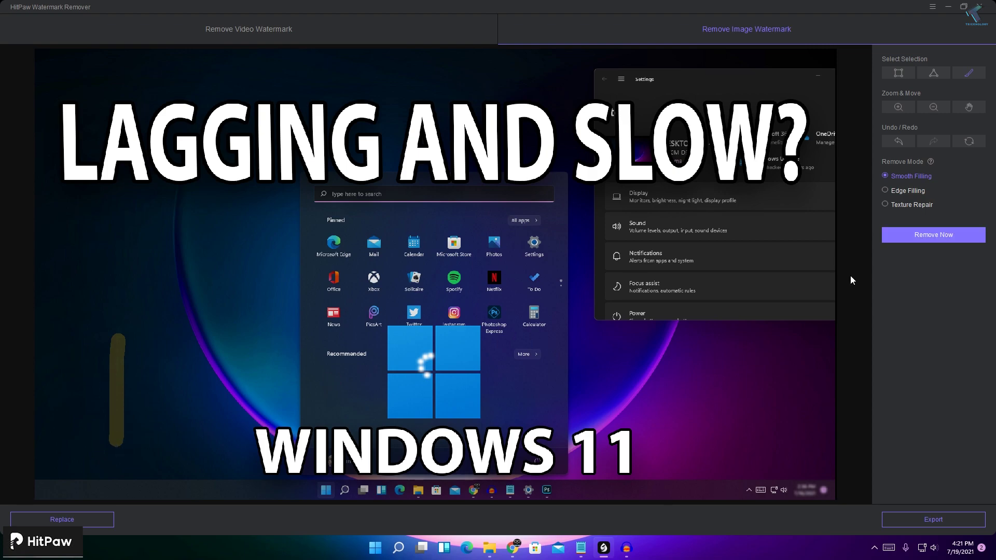
pyautogui.click(929, 236)
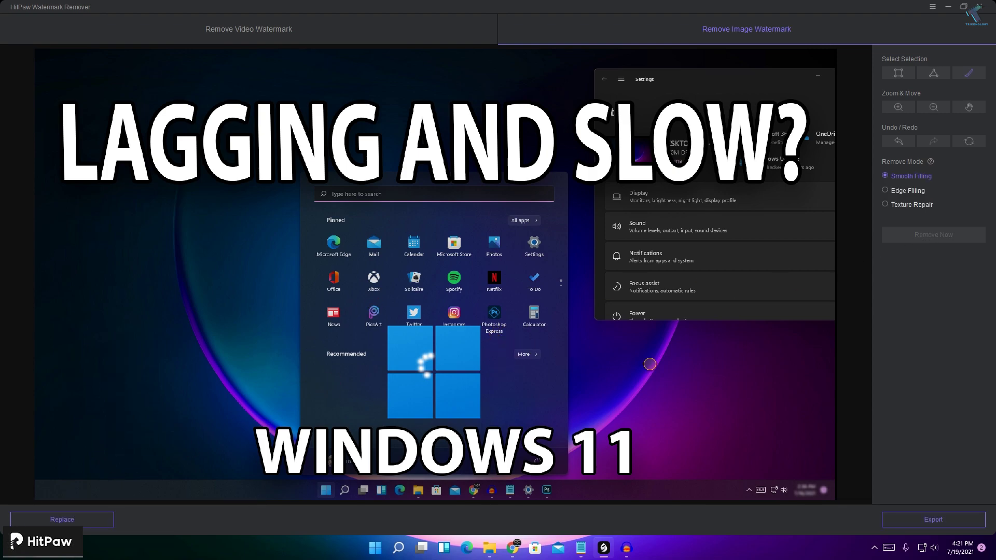
# Step: Export the cleaned thumbnail and open sLOW_2021-07-19_16-21-35.jpg in Photos
pyautogui.click(954, 525)
pyautogui.click(584, 278)
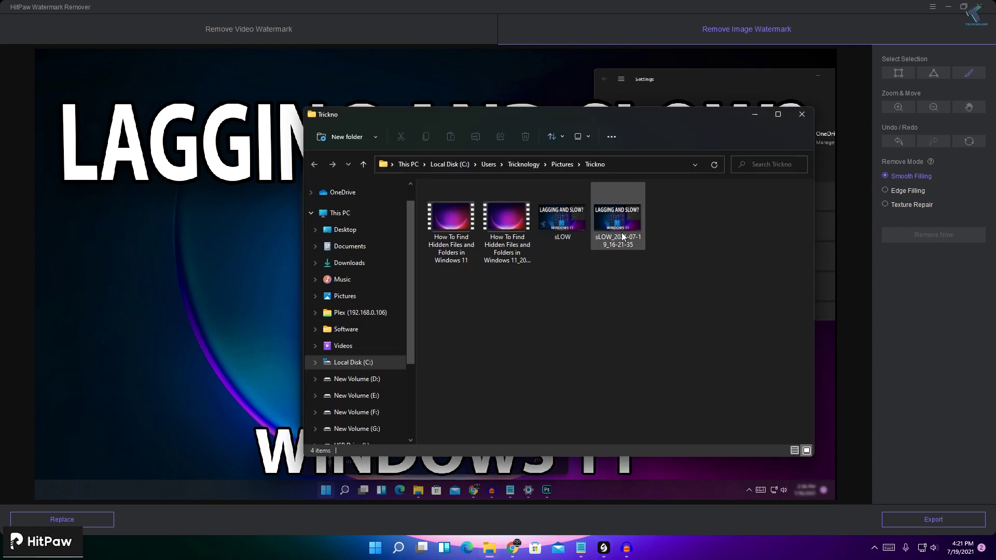
pyautogui.click(628, 232)
pyautogui.doubleClick(628, 232)
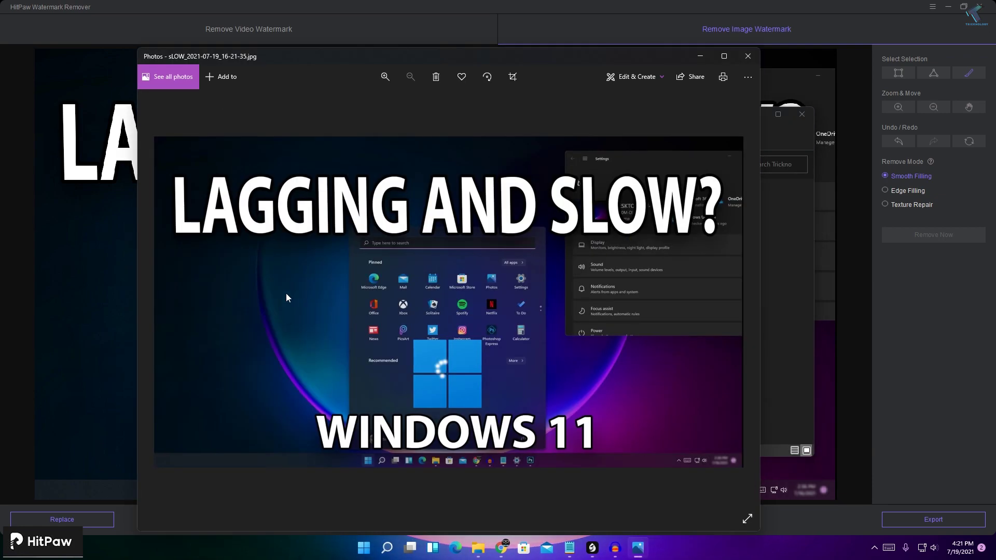
# Step: Open the original sLOW.jpg and arrange both Photos windows side by side
pyautogui.moveTo(535, 60); pyautogui.dragTo(936, 36)
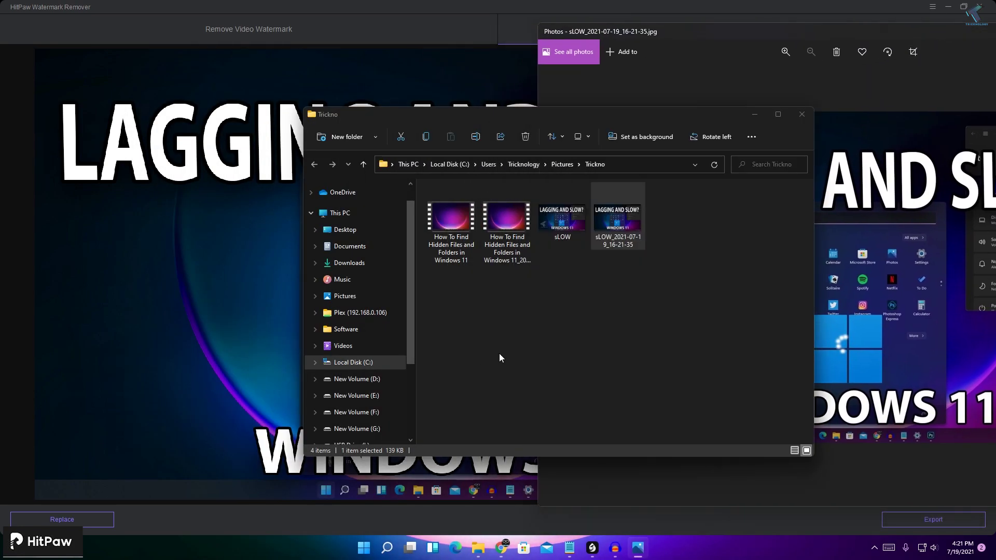
pyautogui.click(579, 225)
pyautogui.doubleClick(579, 225)
pyautogui.moveTo(562, 64); pyautogui.dragTo(405, 51)
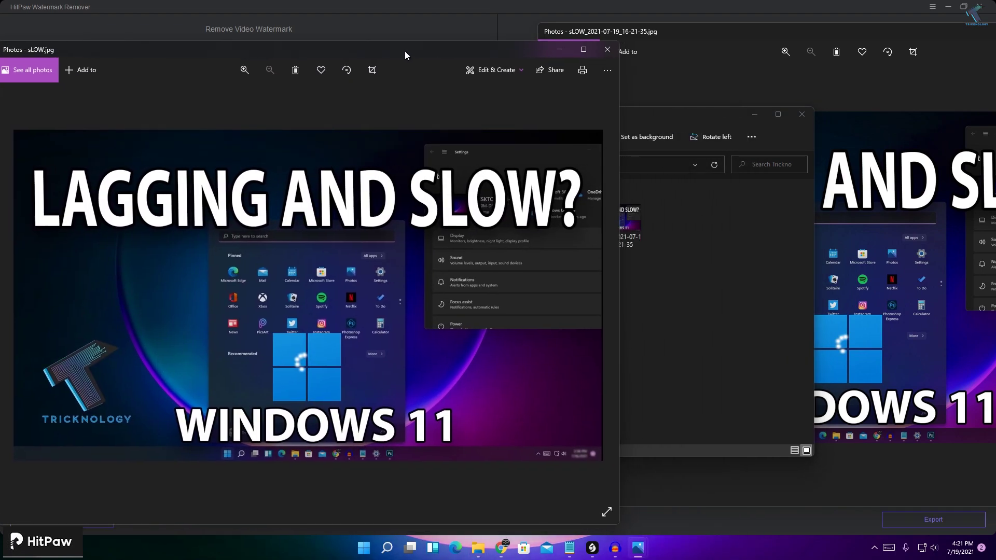
pyautogui.moveTo(720, 36); pyautogui.dragTo(582, 46)
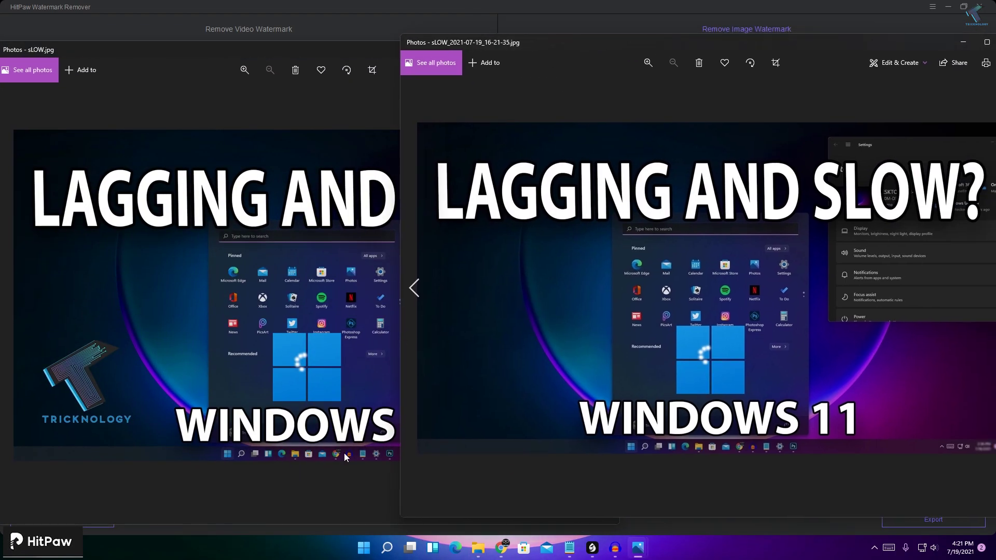